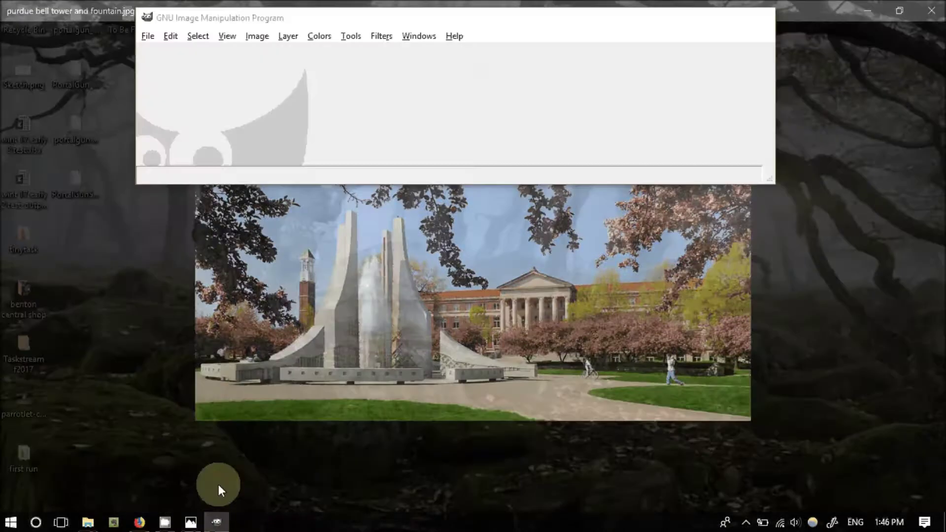
Switch to GIMP and look over the list of dockable dialogs it offers.
click(219, 490)
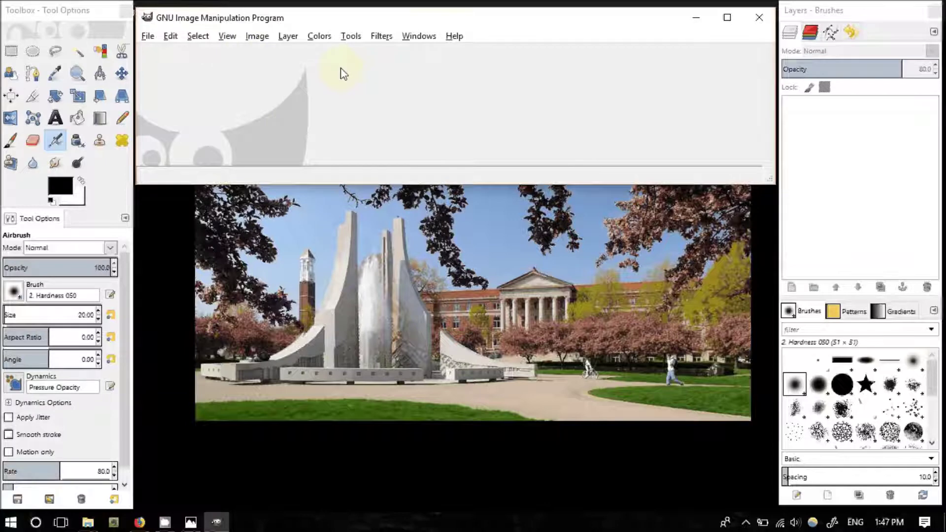
mouse_move(361, 25)
mouse_down()
mouse_move(356, 43)
mouse_move(359, 19)
mouse_up()
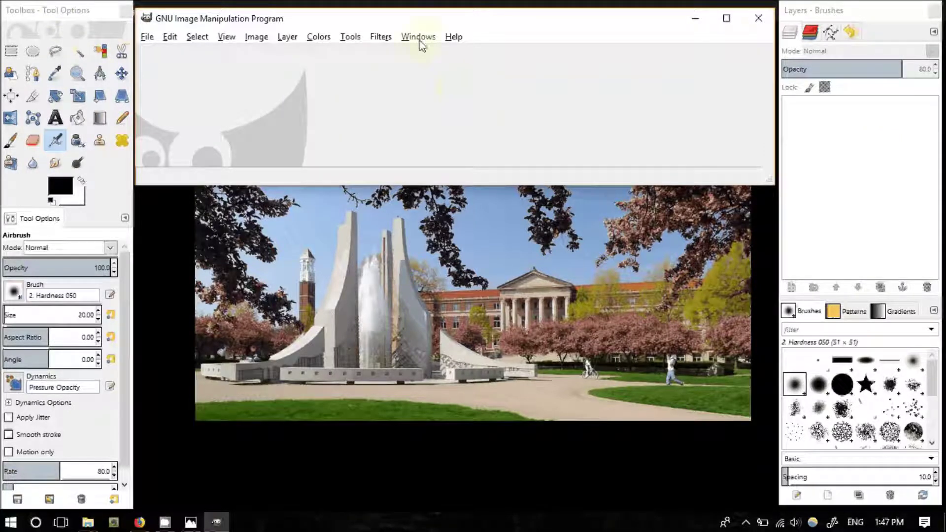
click(418, 37)
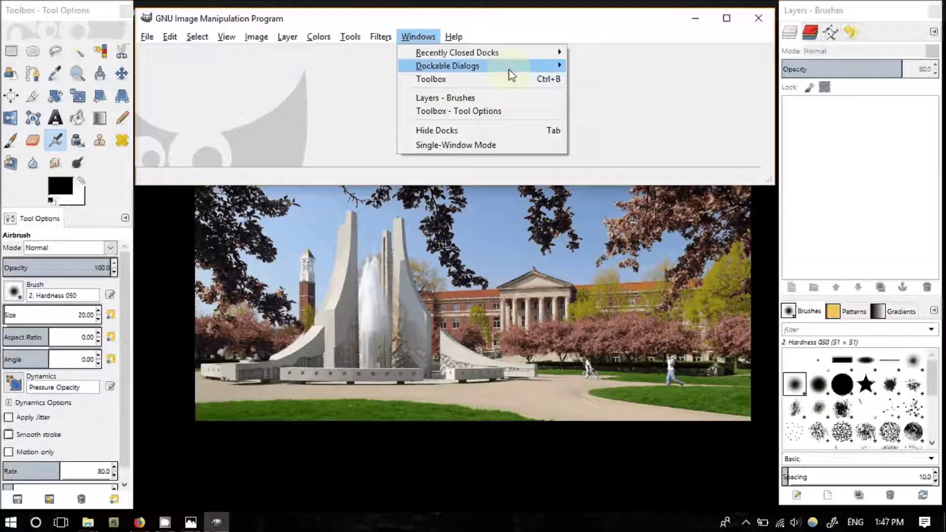
mouse_move(508, 68)
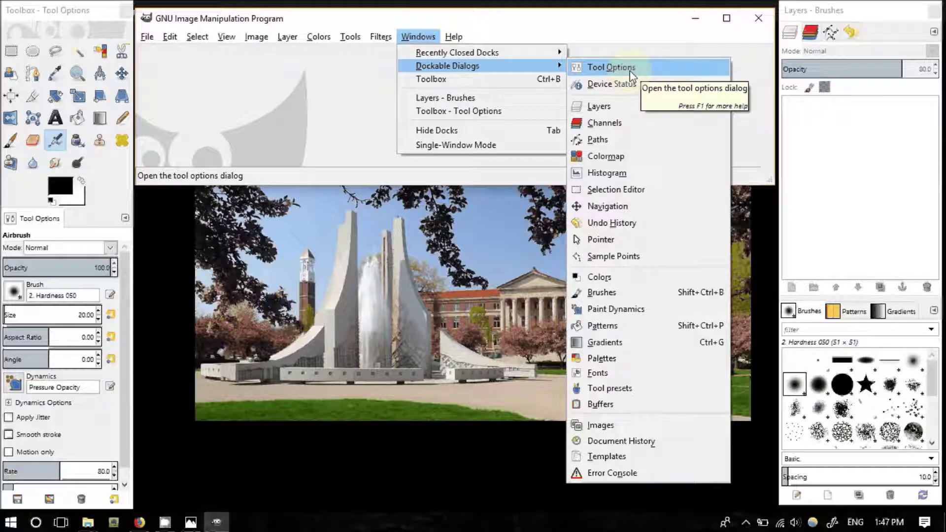
click(617, 19)
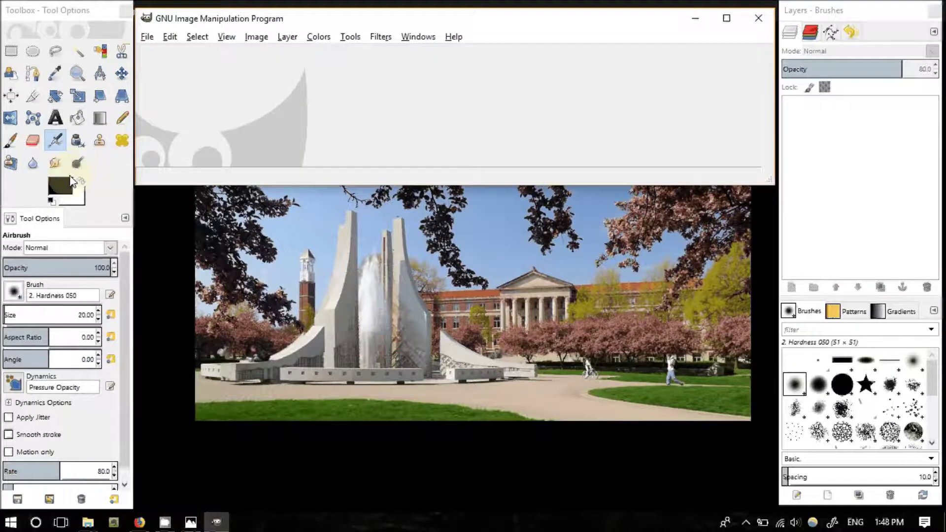
View the tool options of the Blur/Sharpen, Flip, Crop, Move and Foreground Select tools in turn.
click(41, 159)
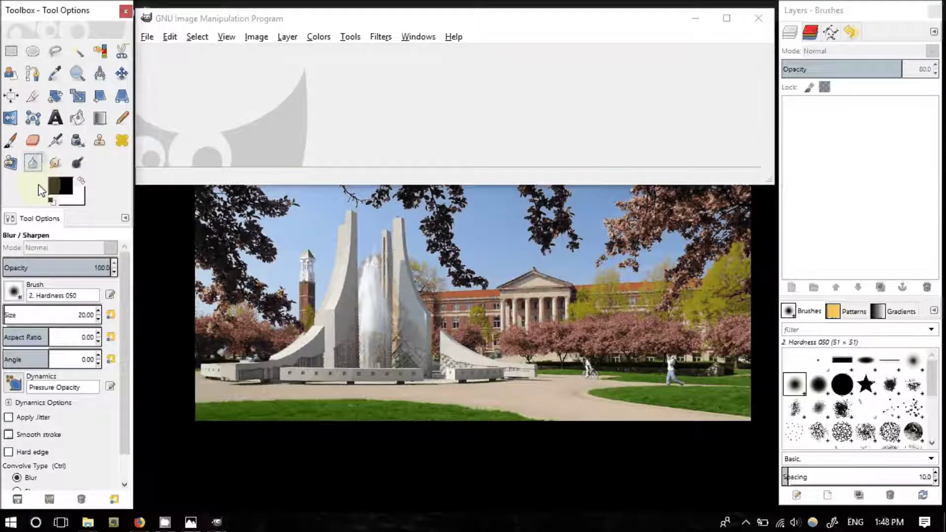
click(11, 118)
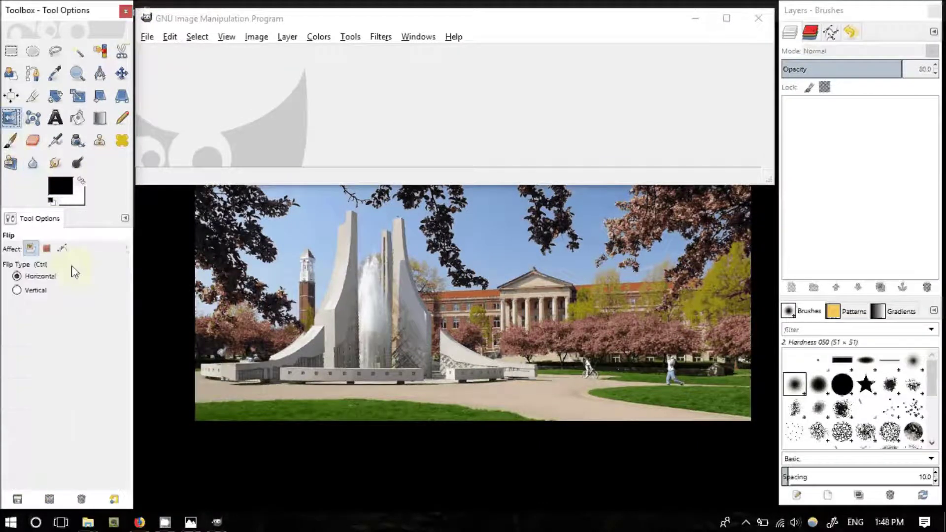
click(35, 94)
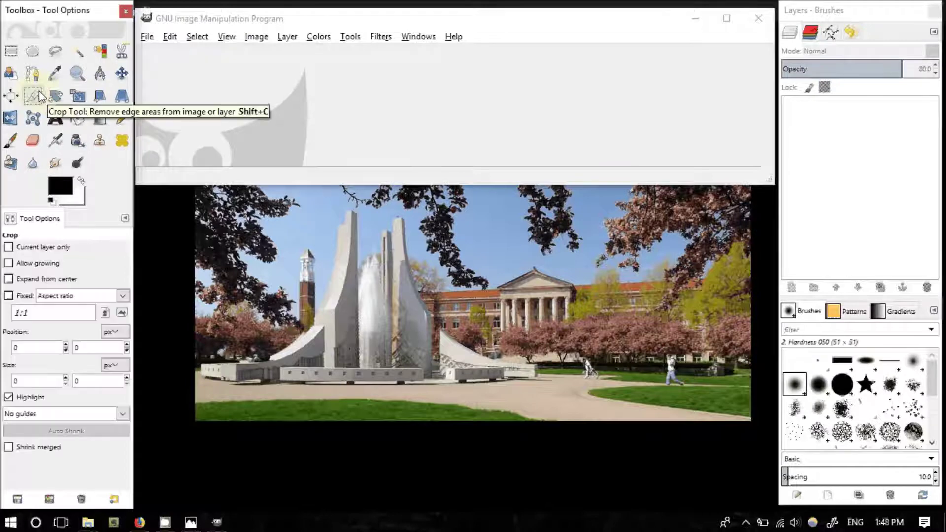
click(121, 73)
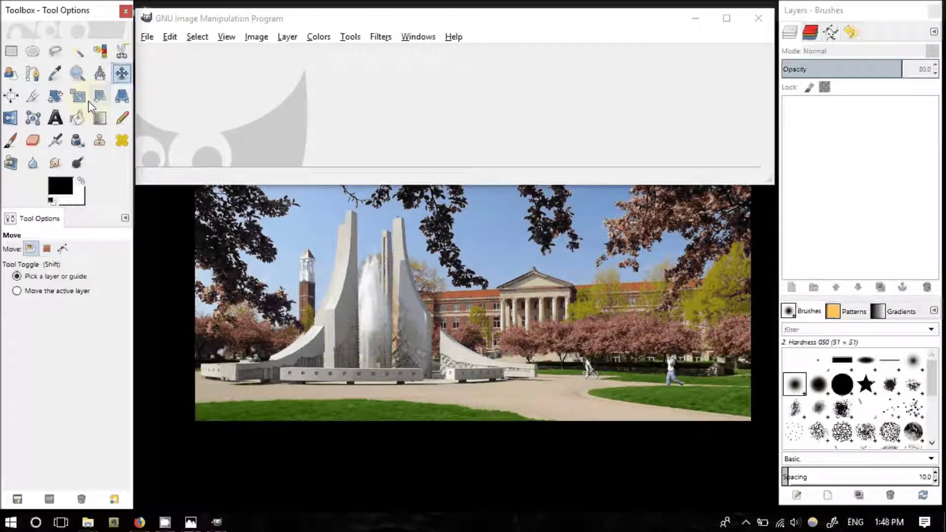
click(12, 75)
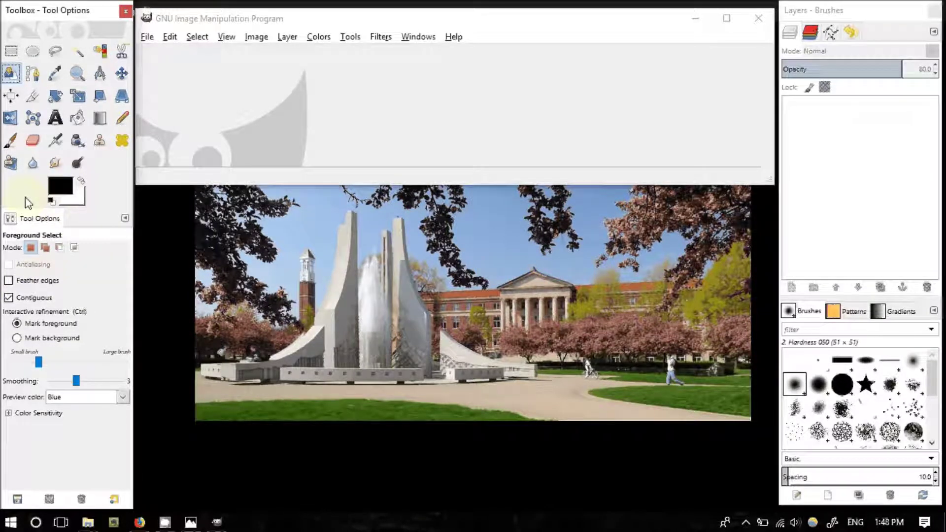
Set the foreground color to the dark red 933838.
click(67, 192)
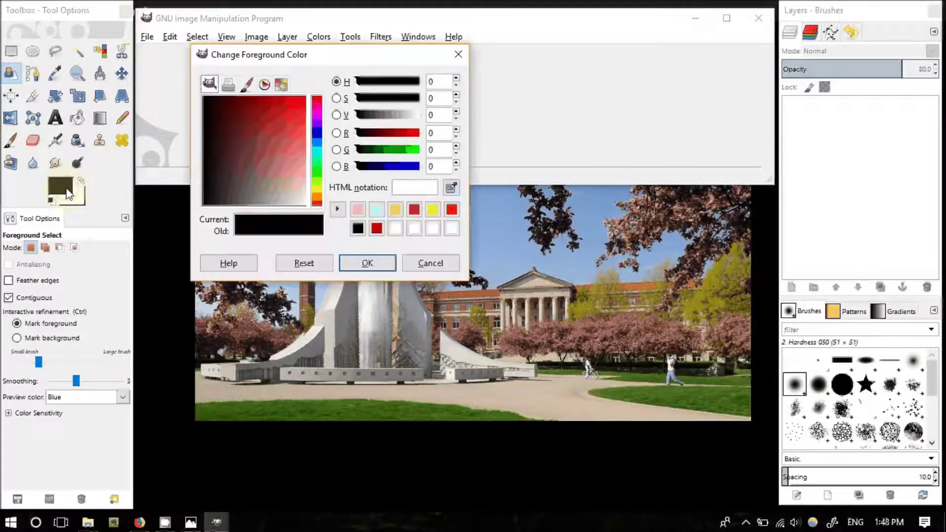
click(262, 140)
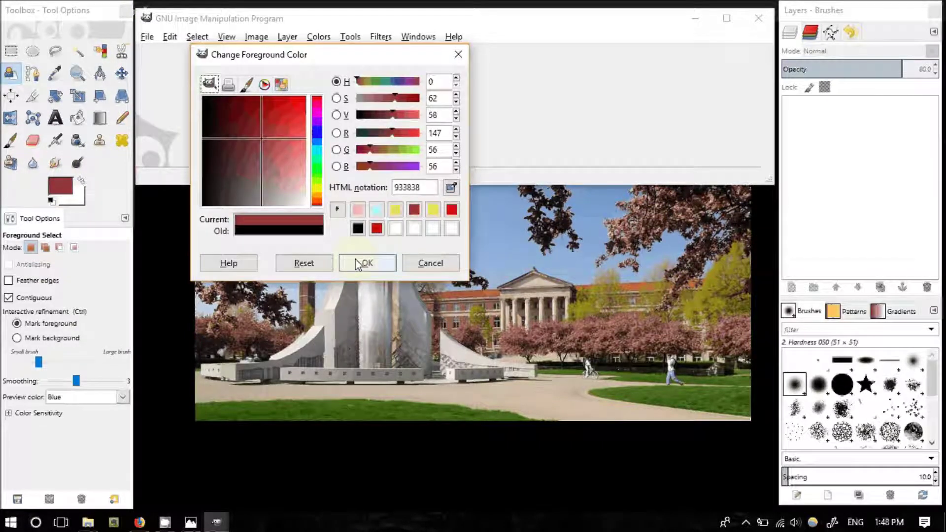
click(367, 262)
Set the background color to the muted yellow c8c960.
click(77, 199)
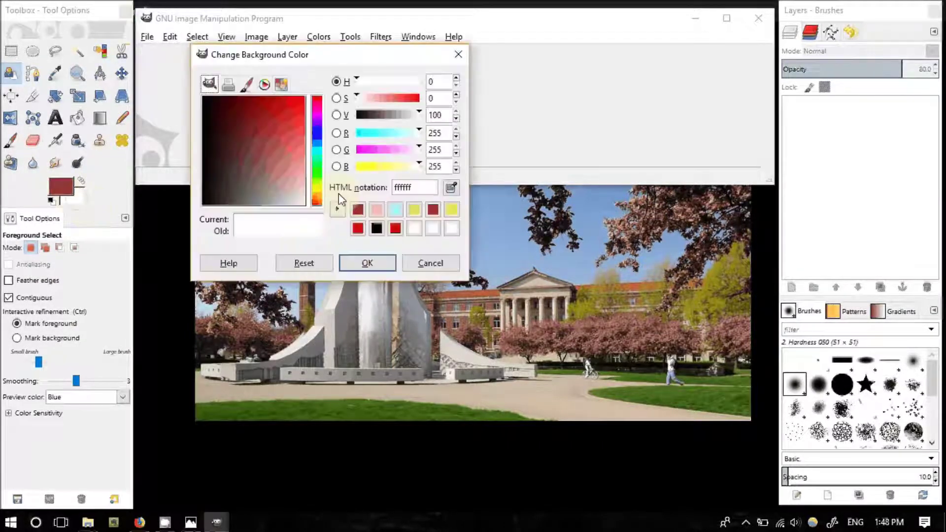
click(378, 167)
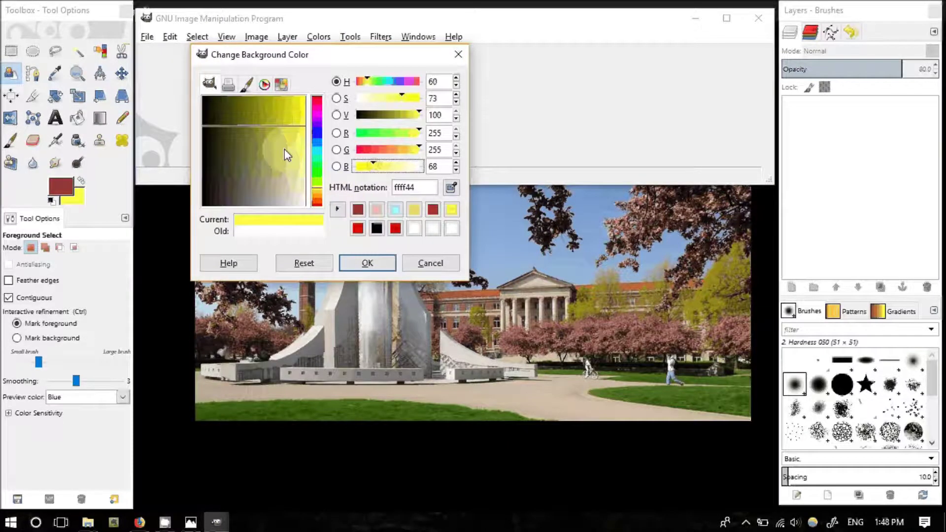
click(284, 148)
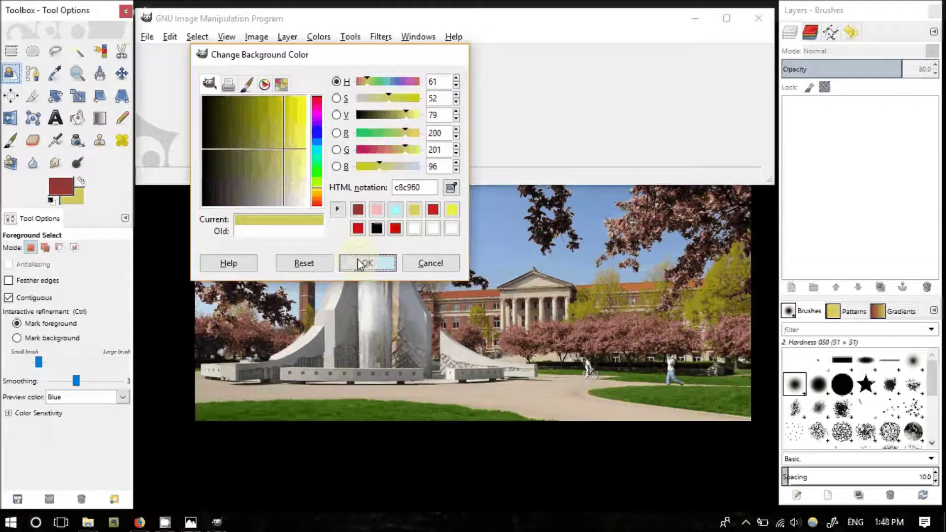
click(365, 262)
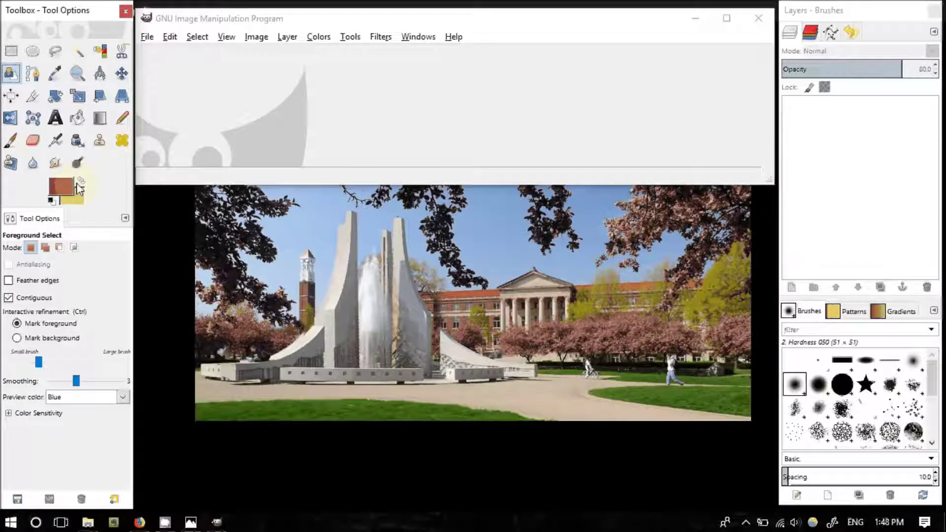
Swap the foreground and background colors several times and reset them to the default black and white.
click(79, 183)
click(80, 183)
click(81, 183)
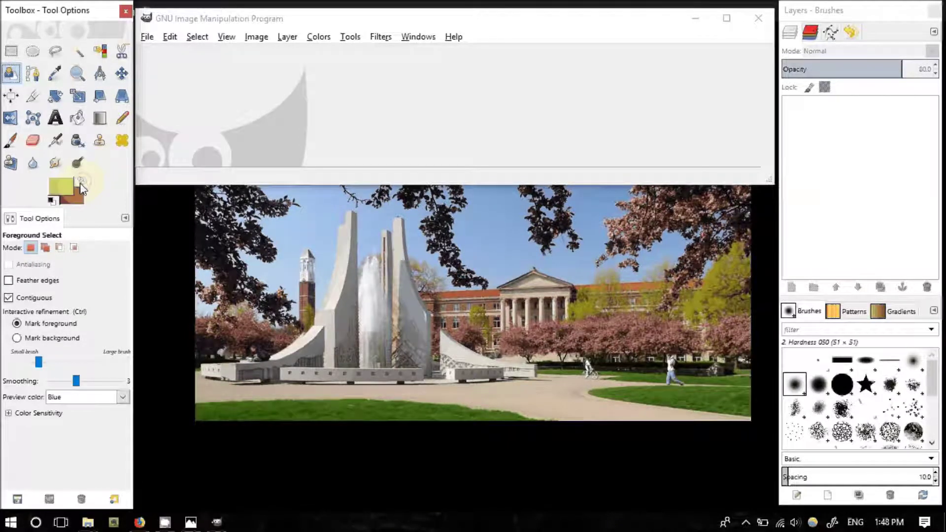
click(49, 201)
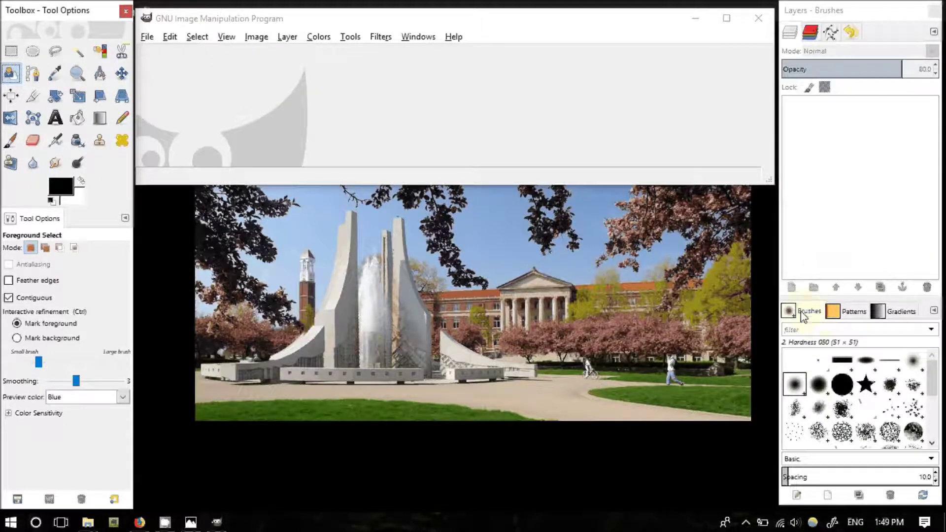
Select the 2. Hardness 050 brush and look through the available brush presets.
click(798, 389)
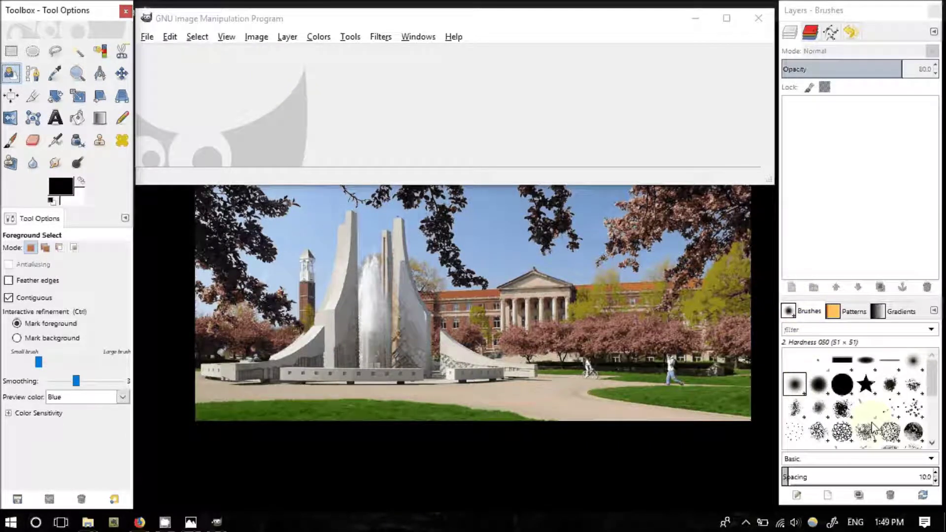
scroll(872, 428, down, 3)
scroll(873, 428, down, 1)
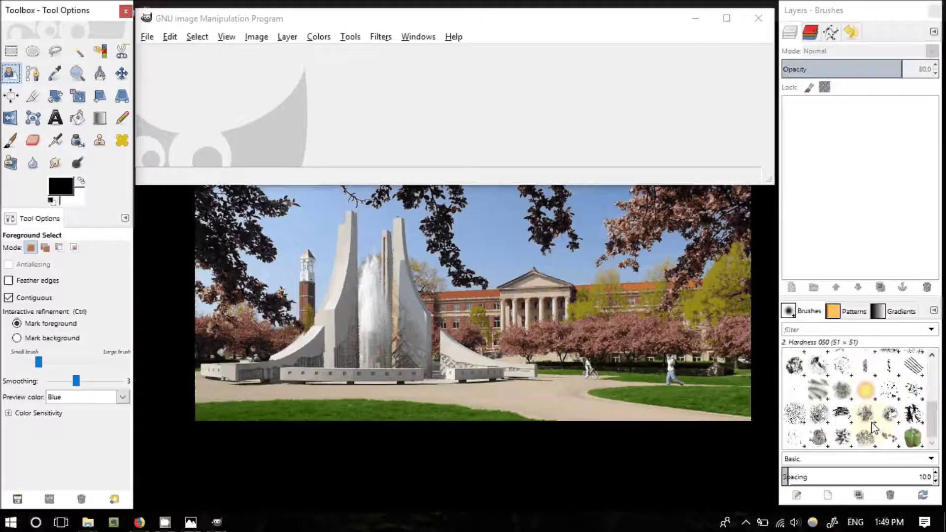
scroll(866, 399, up, 4)
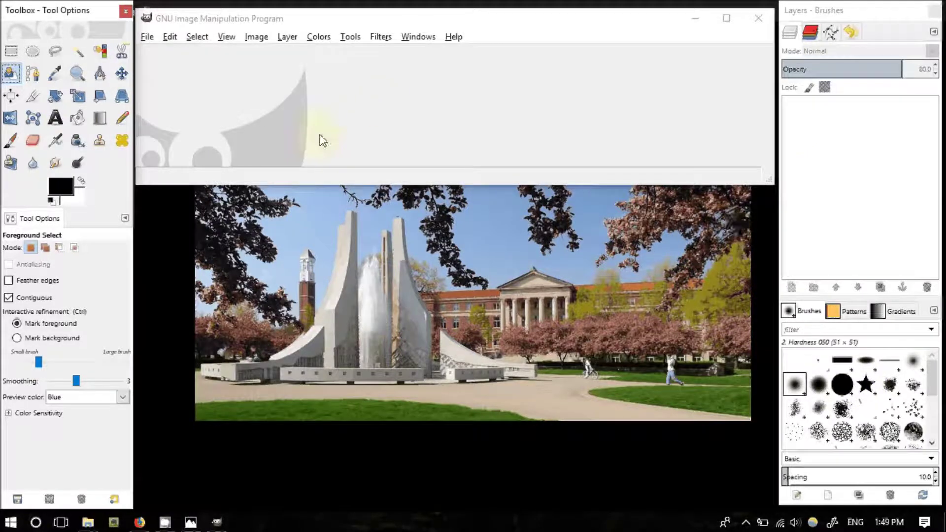
Open the layered image Purdue.psd from the Other Photos folder.
click(152, 40)
mouse_move(170, 37)
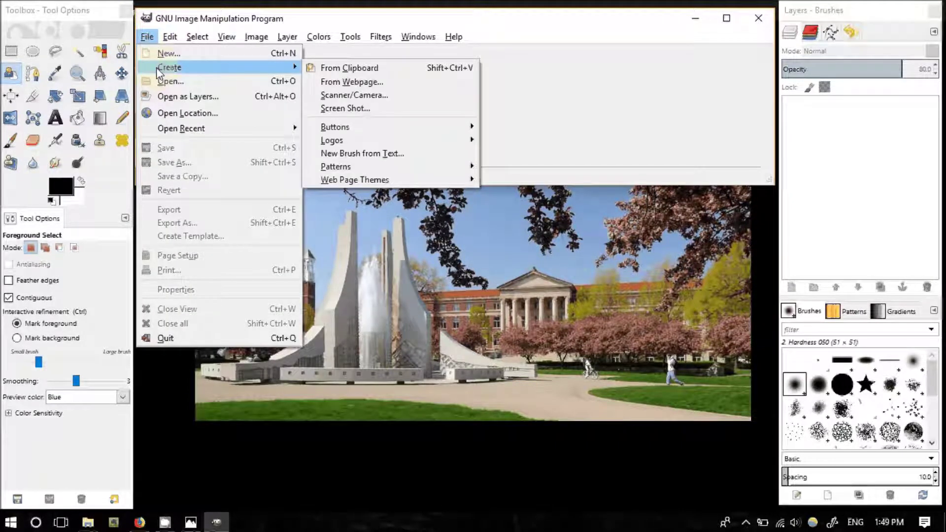
click(244, 81)
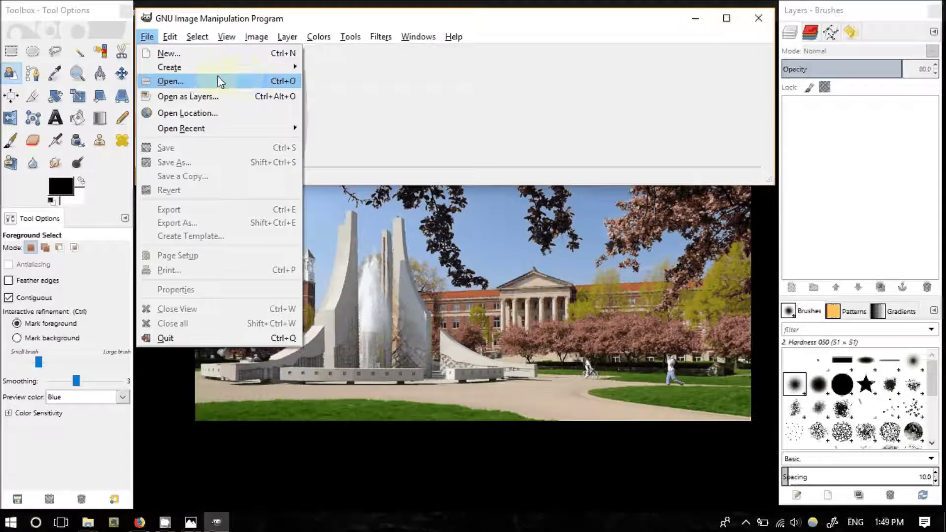
click(218, 81)
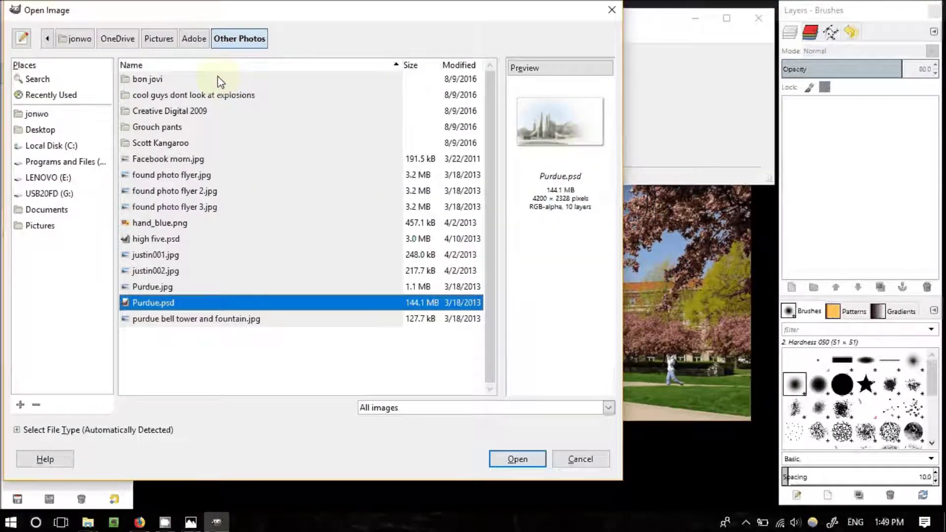
click(498, 463)
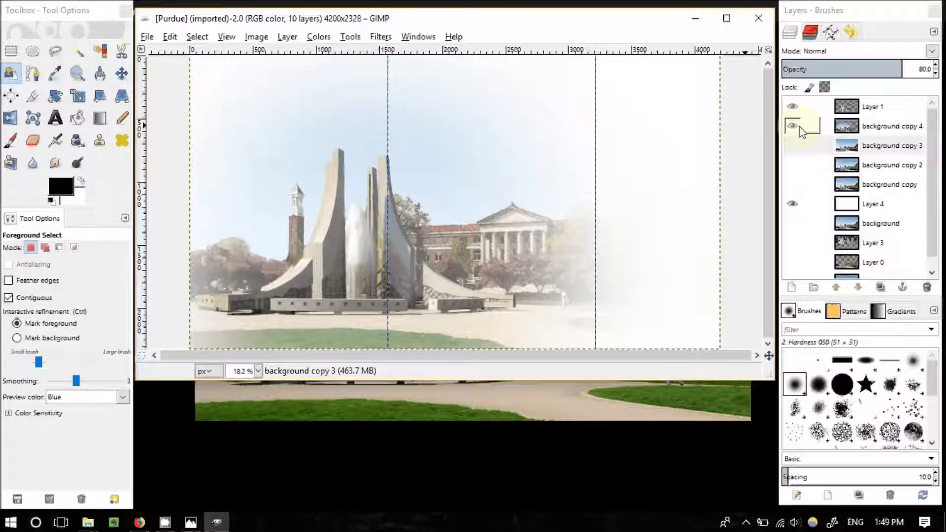
Select Layer 1 and toggle the visibility of background copy 4 and Layer 4, leaving both hidden so only Layer 1 shows.
click(868, 110)
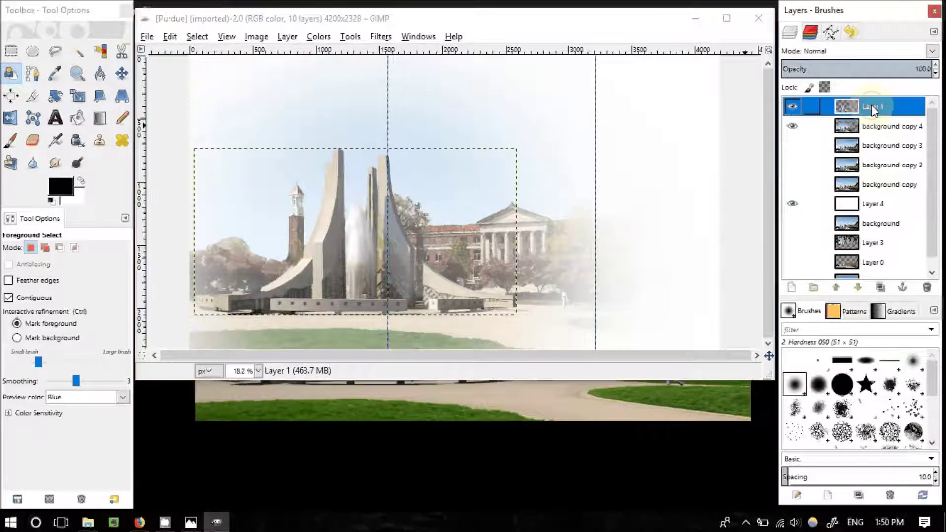
click(792, 126)
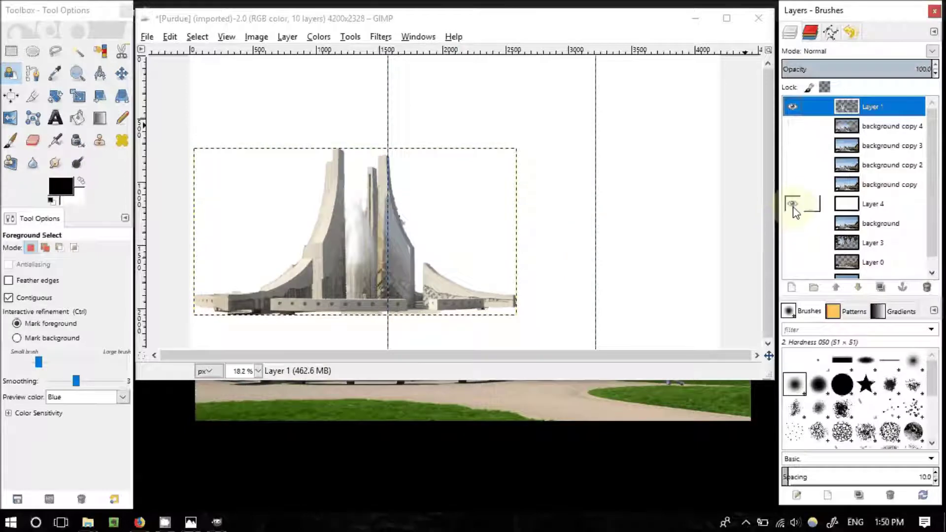
click(792, 205)
click(792, 204)
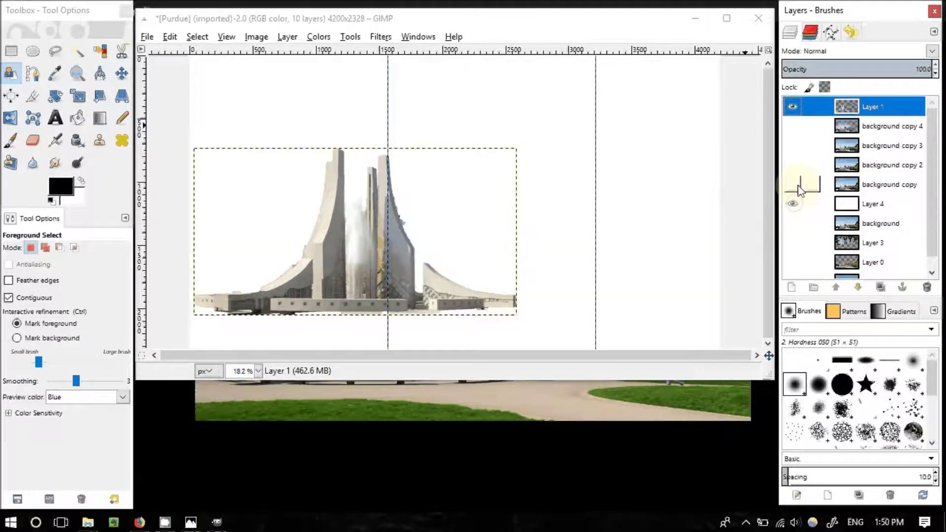
click(796, 129)
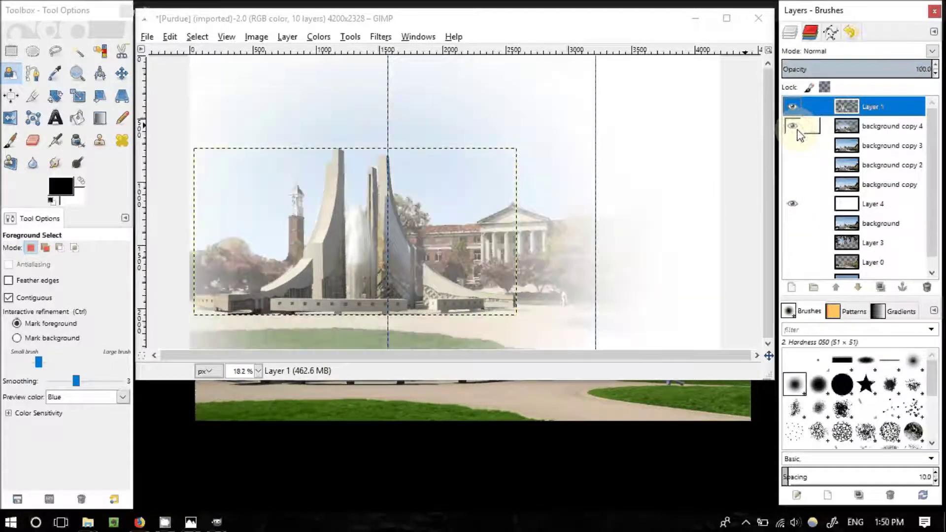
click(796, 129)
click(795, 208)
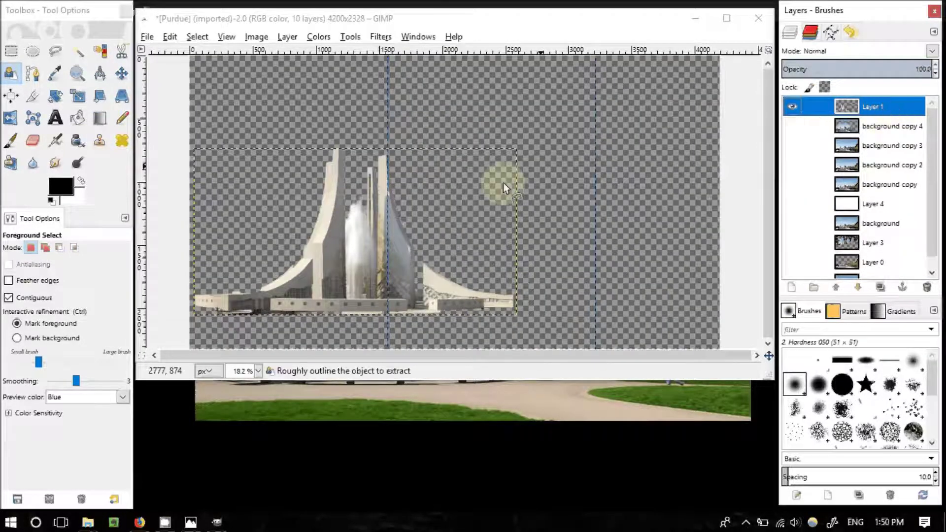
Open the GIMPressionist artistic filter for Layer 1 to view its presets, and close it without applying.
click(375, 39)
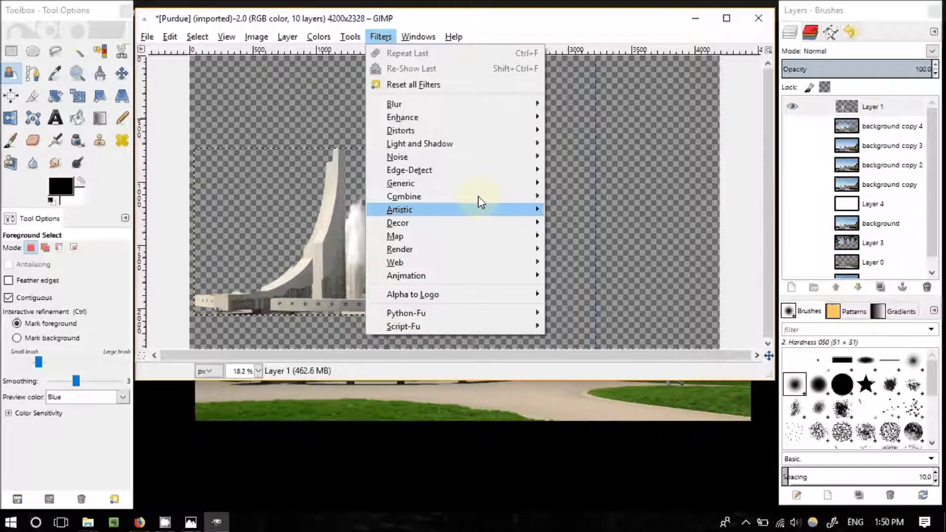
mouse_move(476, 206)
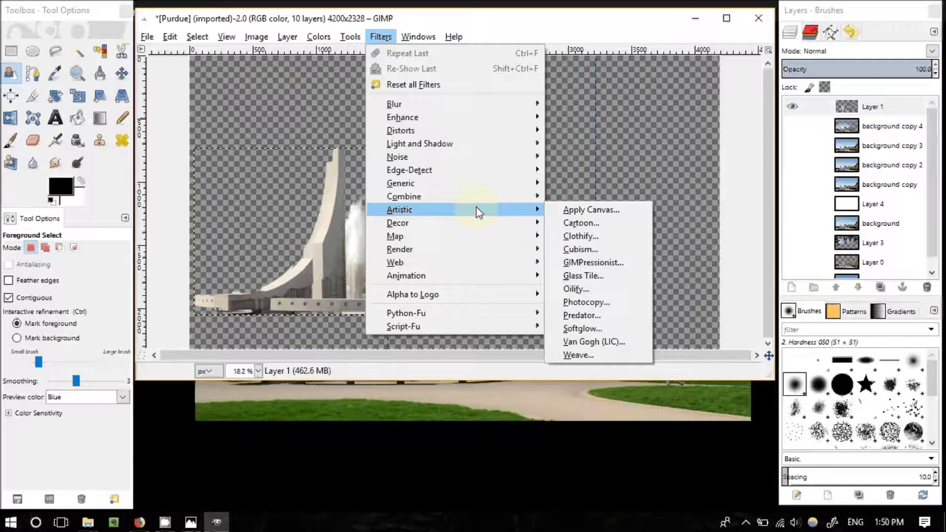
click(608, 264)
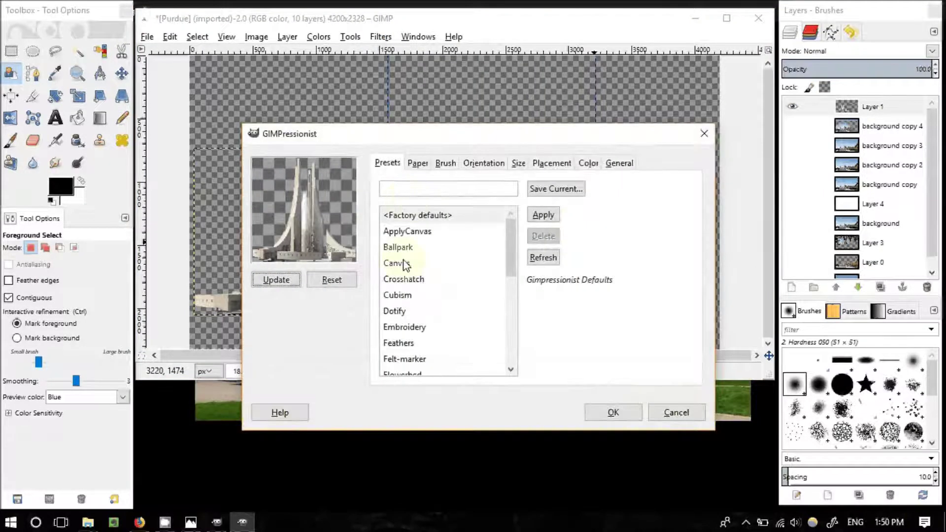
click(703, 138)
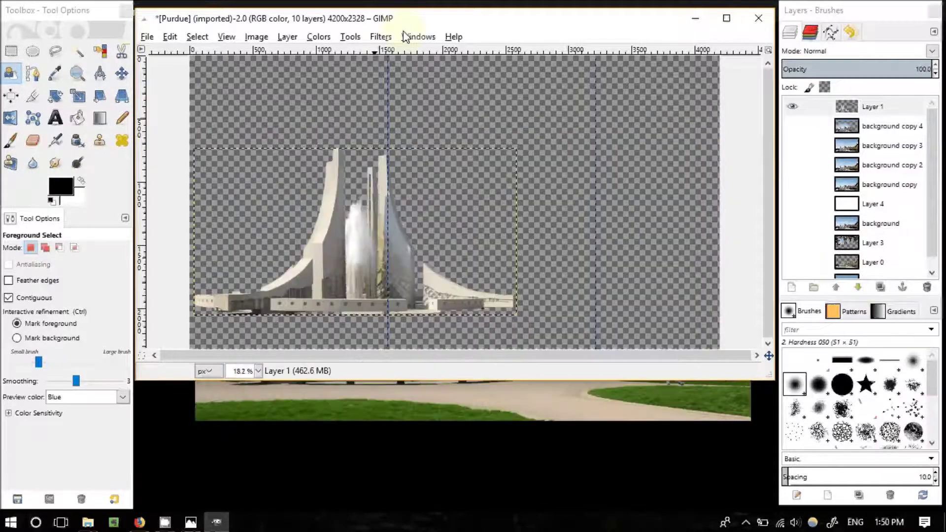
Apply the basic Blur filter to Layer 1 and undo it.
click(381, 37)
mouse_move(517, 118)
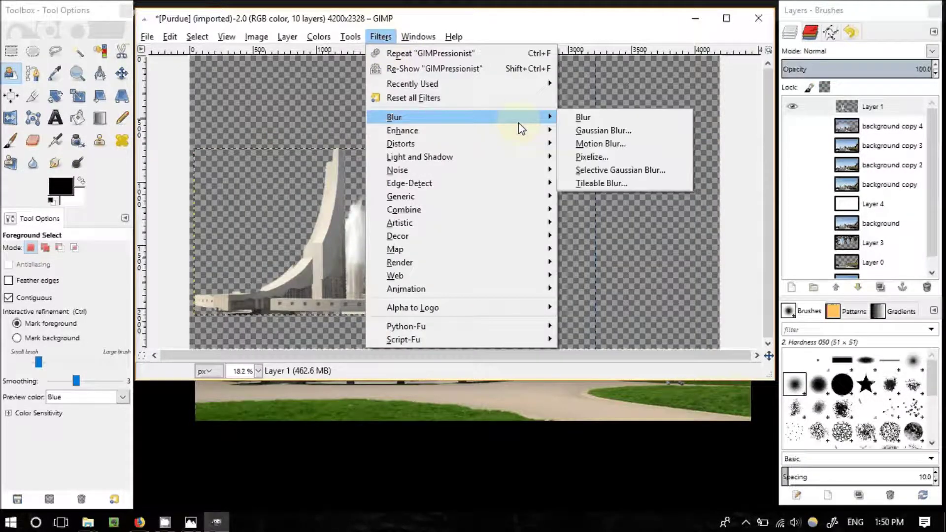
click(573, 121)
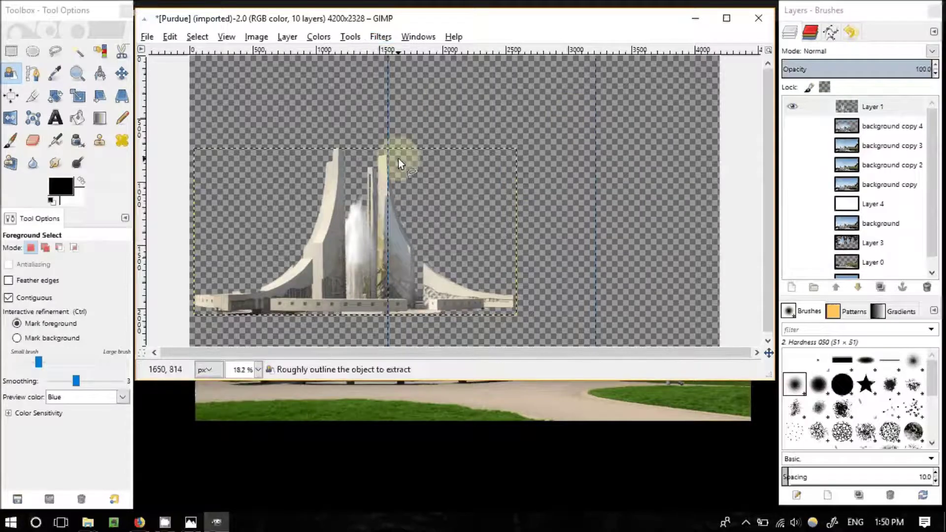
key(ctrl)
Apply a linear Motion Blur with length 81 and angle 10 to Layer 1, and show background copy 4.
click(376, 36)
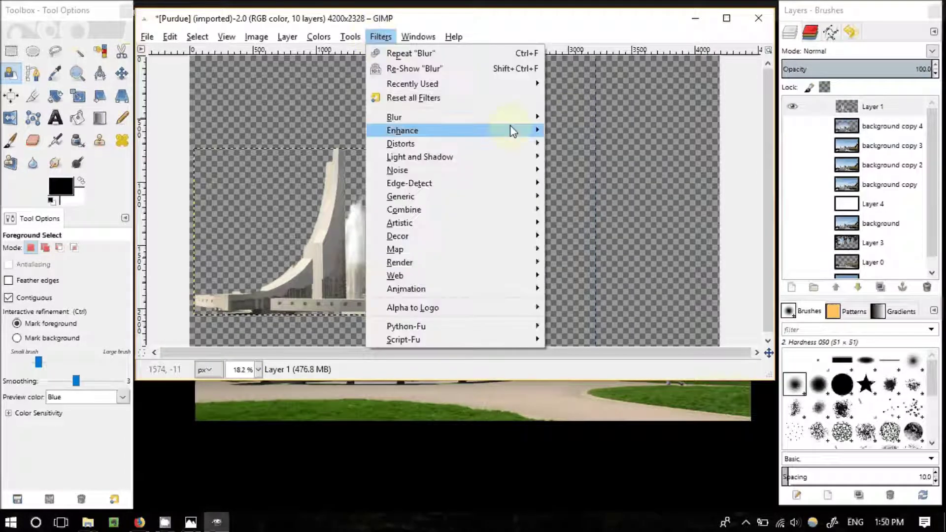
mouse_move(518, 122)
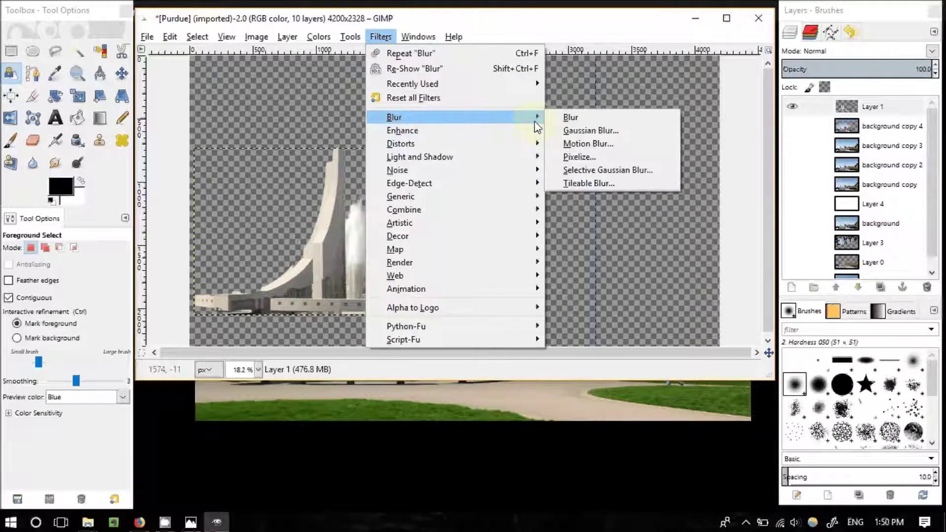
click(576, 141)
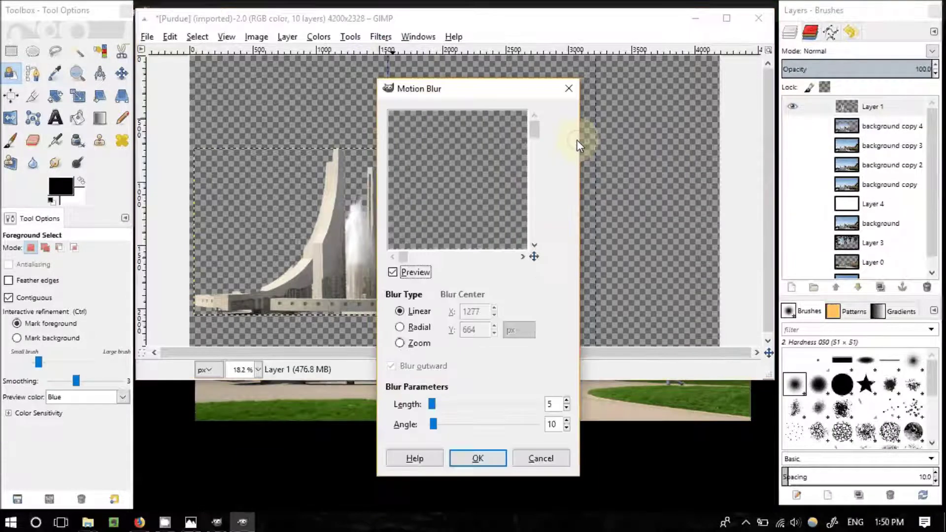
click(431, 405)
drag(431, 406, 459, 415)
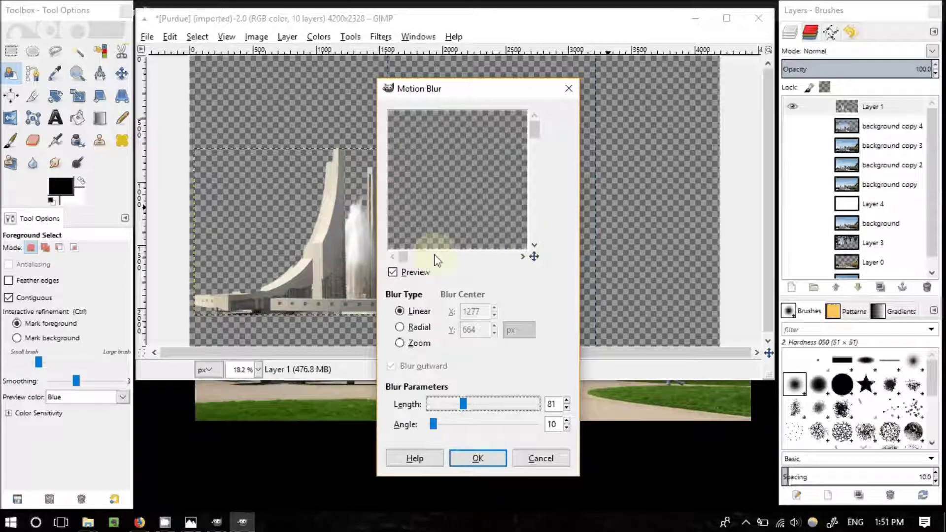
drag(403, 256, 470, 268)
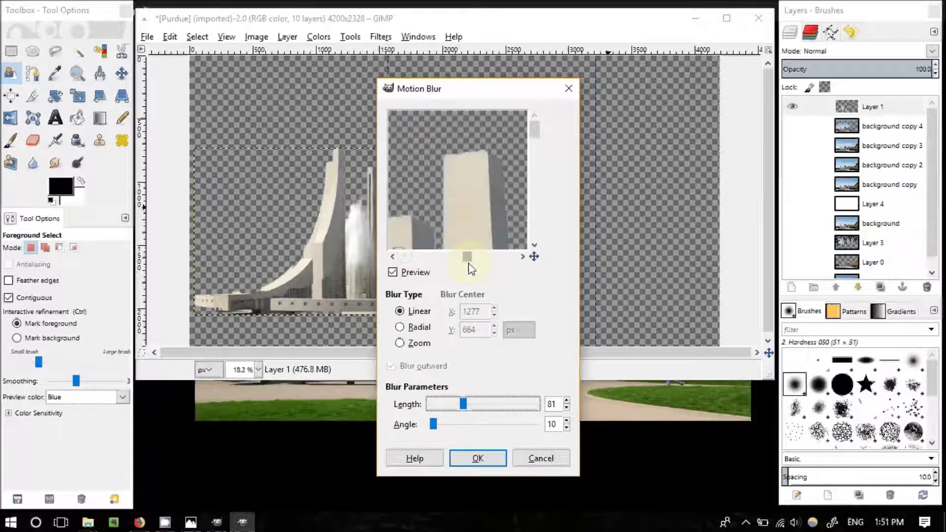
click(457, 459)
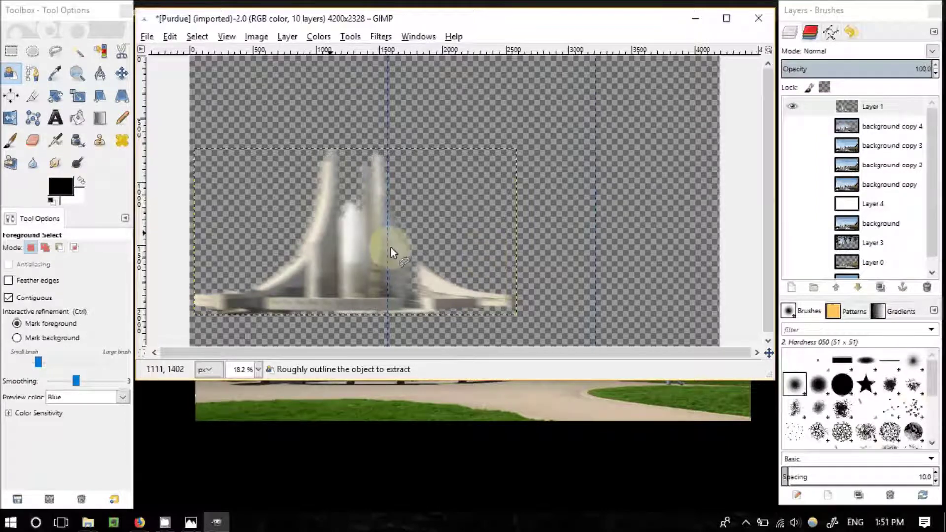
click(793, 126)
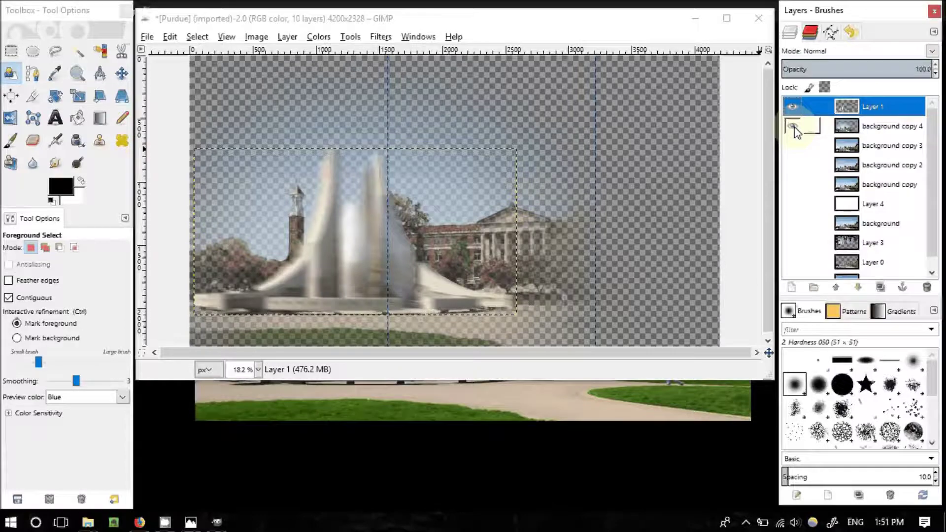
Open the undo history and revert the image to the state just before the Motion Blur.
click(852, 33)
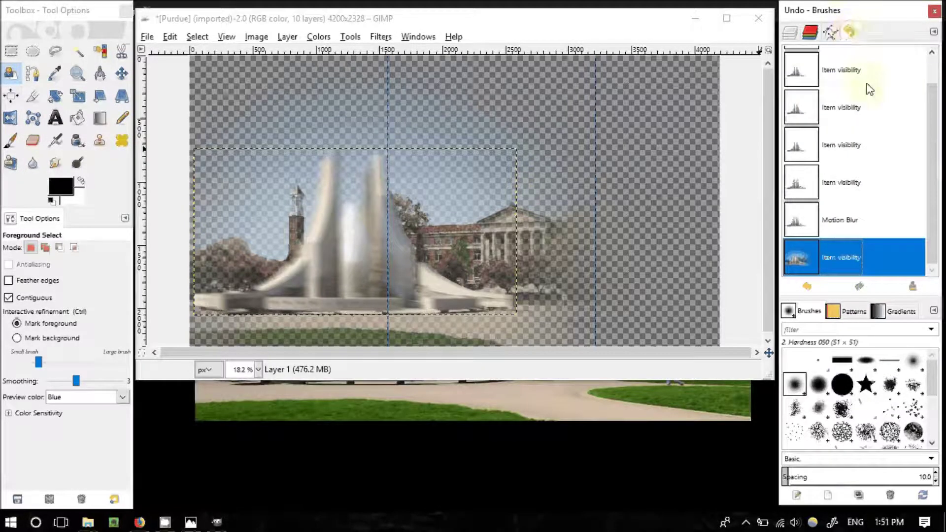
click(934, 32)
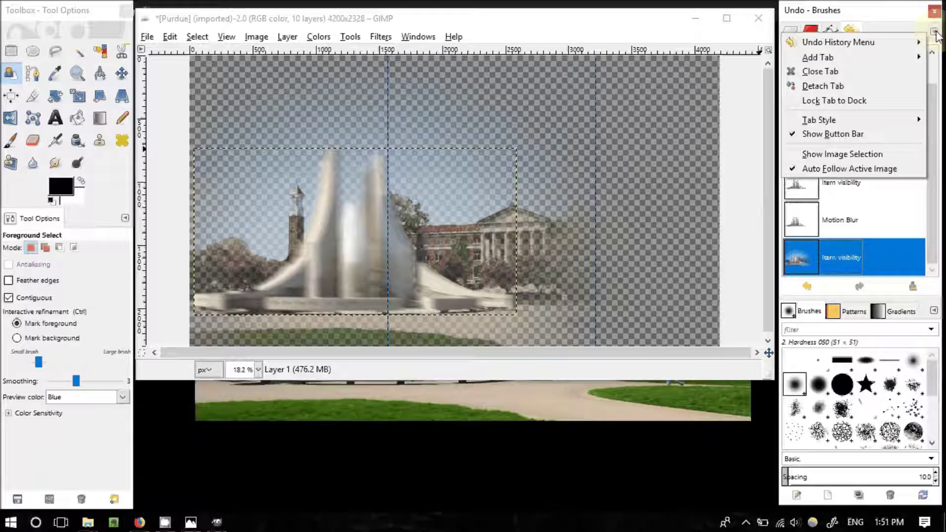
mouse_move(859, 62)
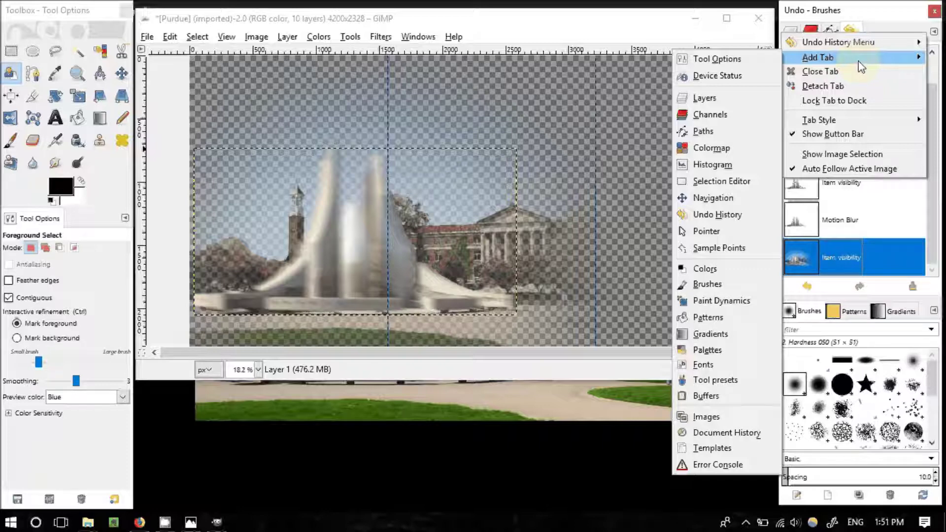
click(689, 36)
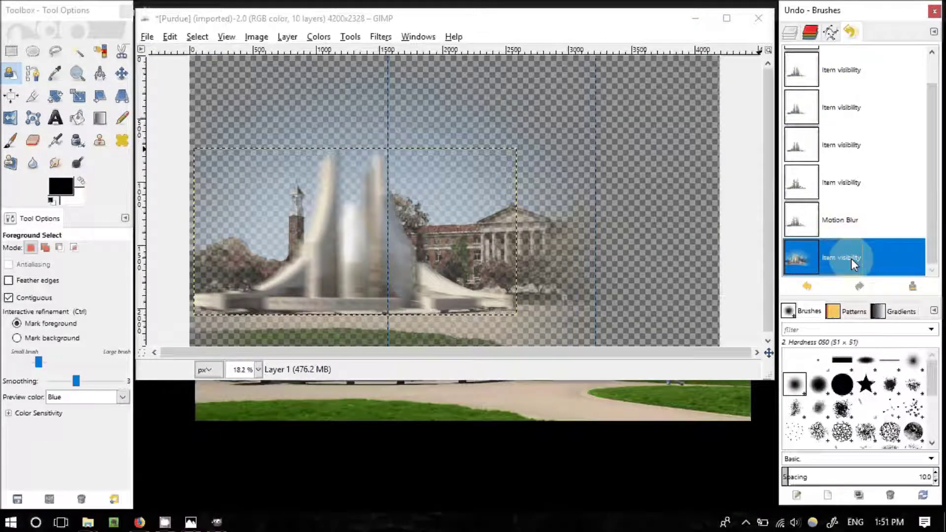
click(834, 222)
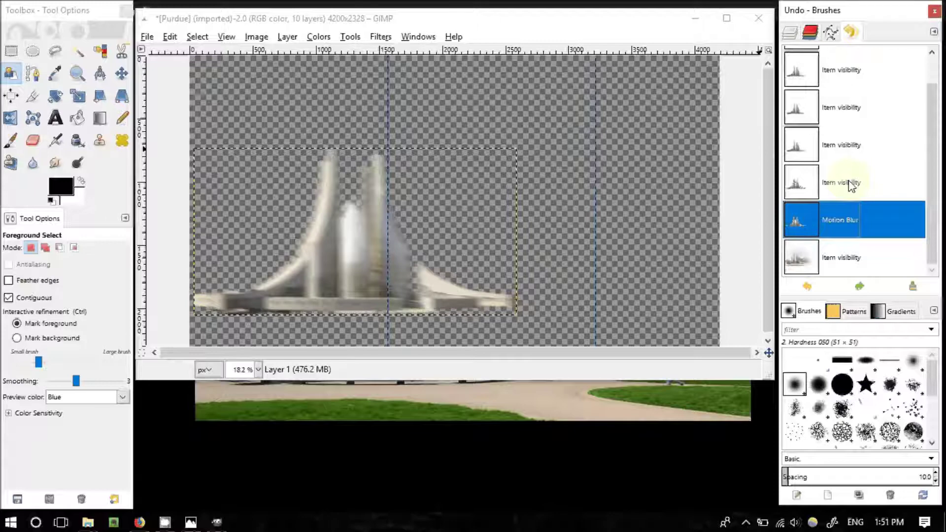
click(850, 183)
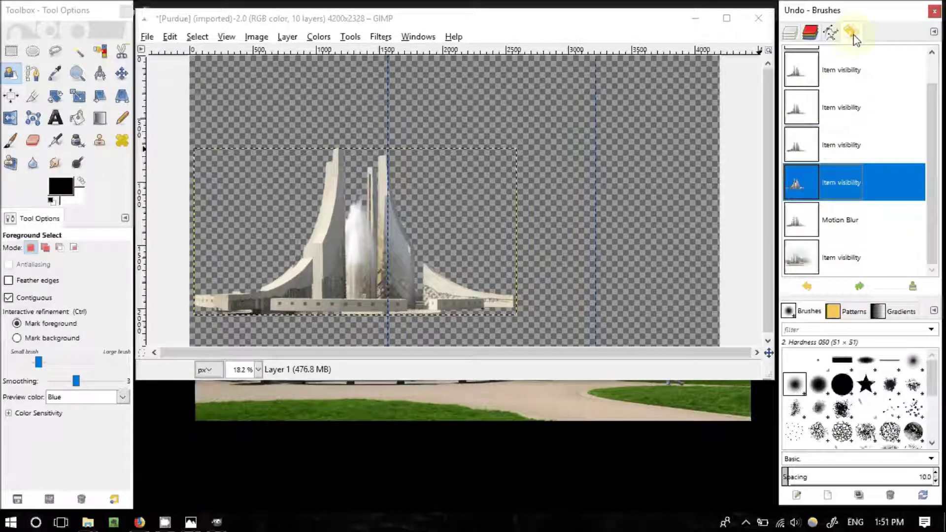
Select Layer 1 in the layer list, make background copy 4 and Layer 4 visible, and leave Layer 1's opacity at 100.
click(789, 32)
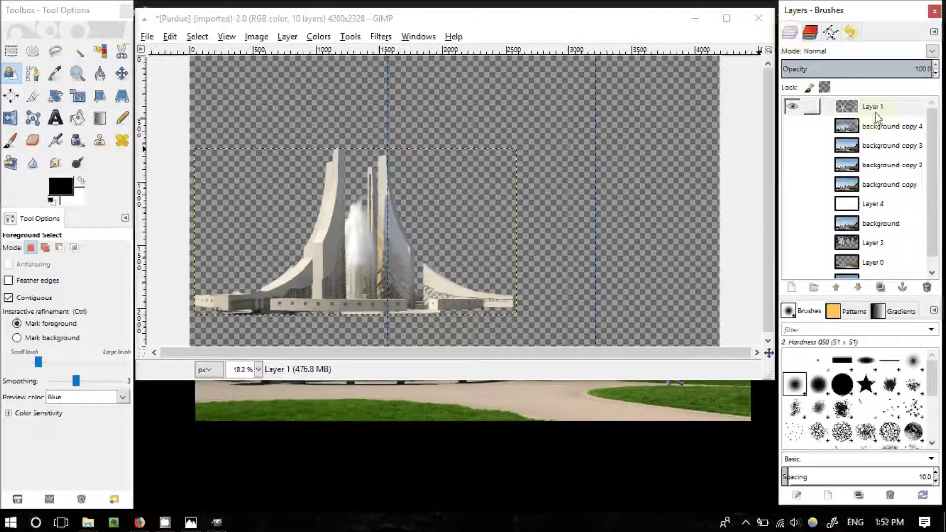
drag(847, 106, 792, 133)
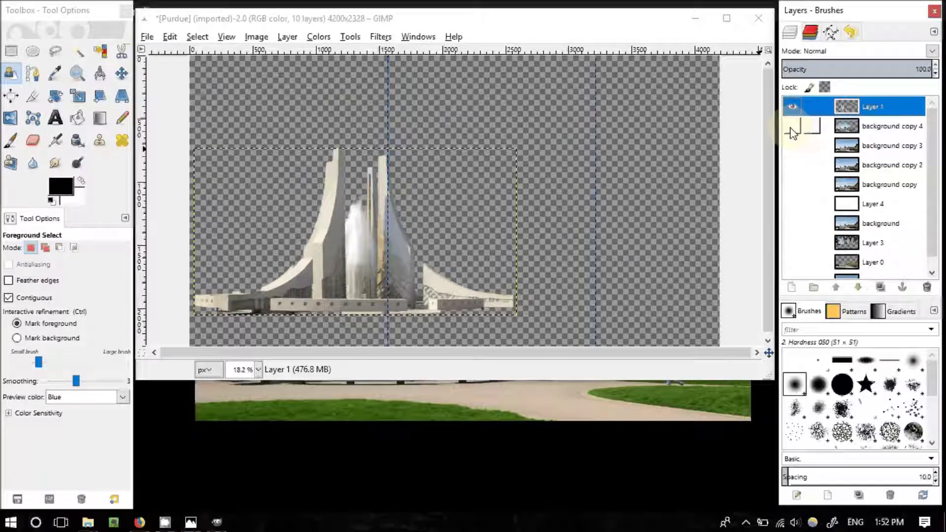
click(791, 128)
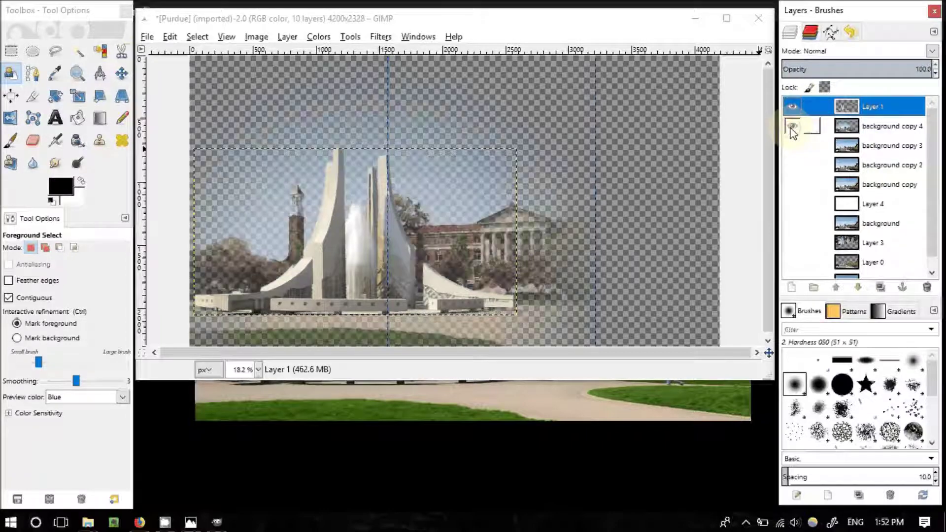
click(792, 206)
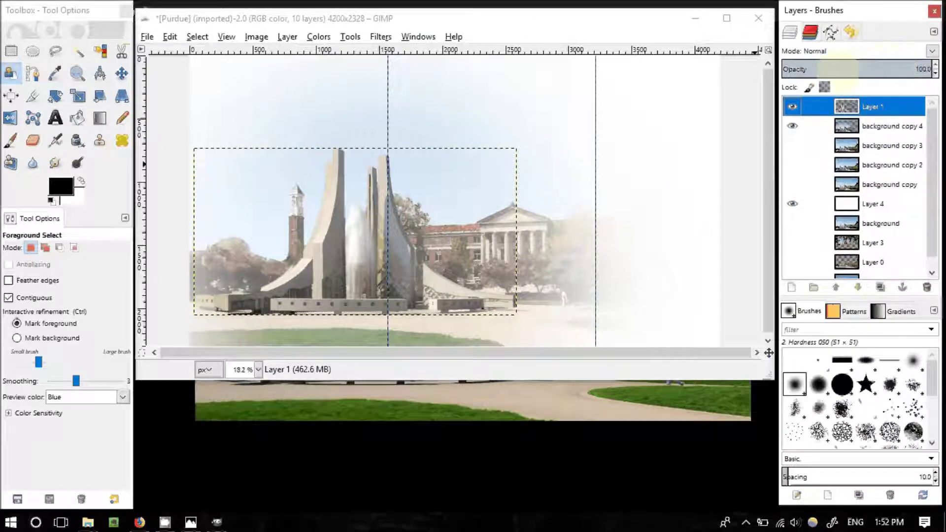
drag(887, 74, 906, 116)
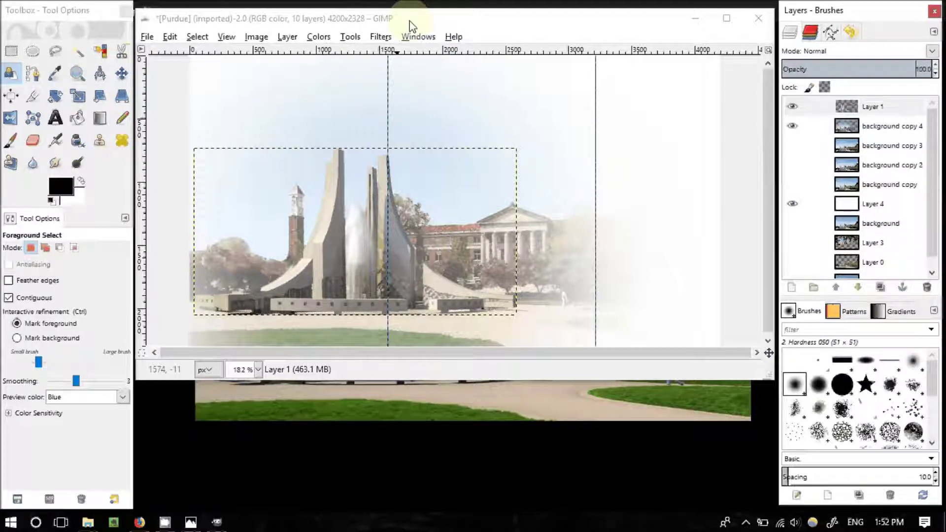
click(373, 37)
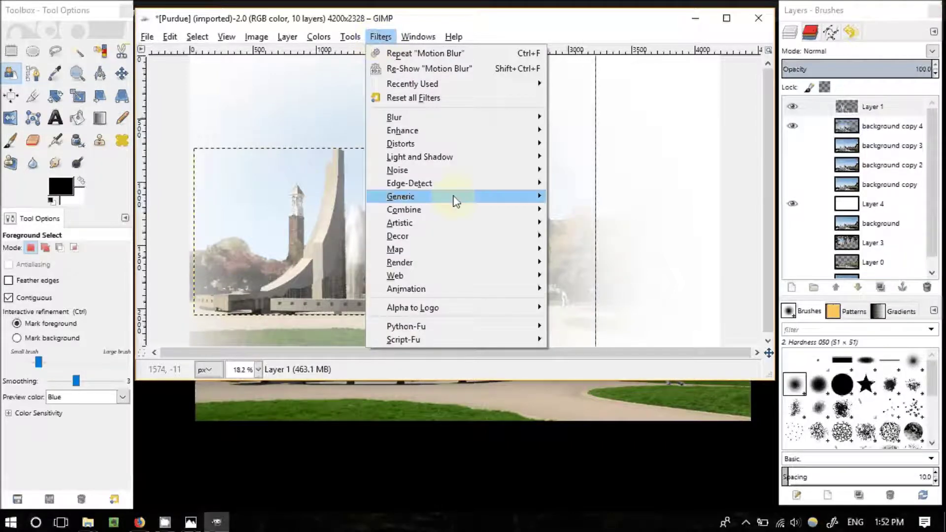
click(290, 37)
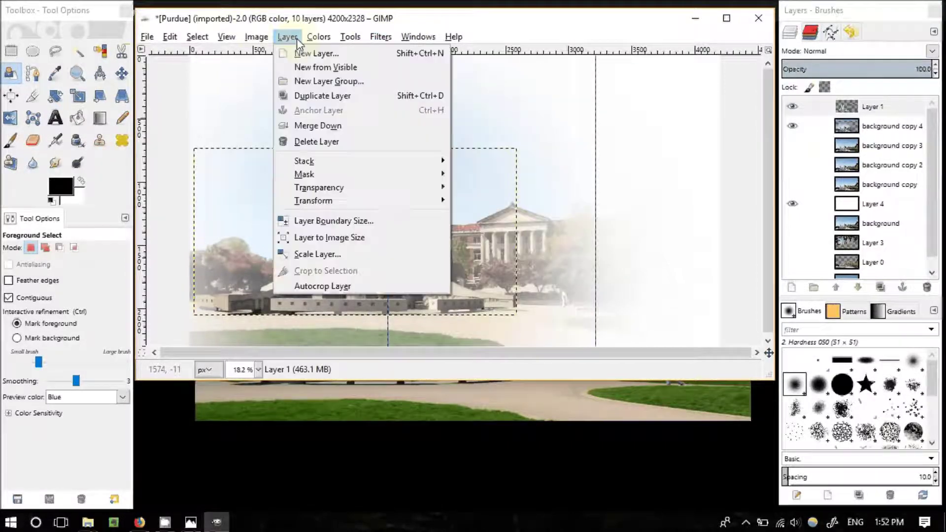
mouse_move(328, 43)
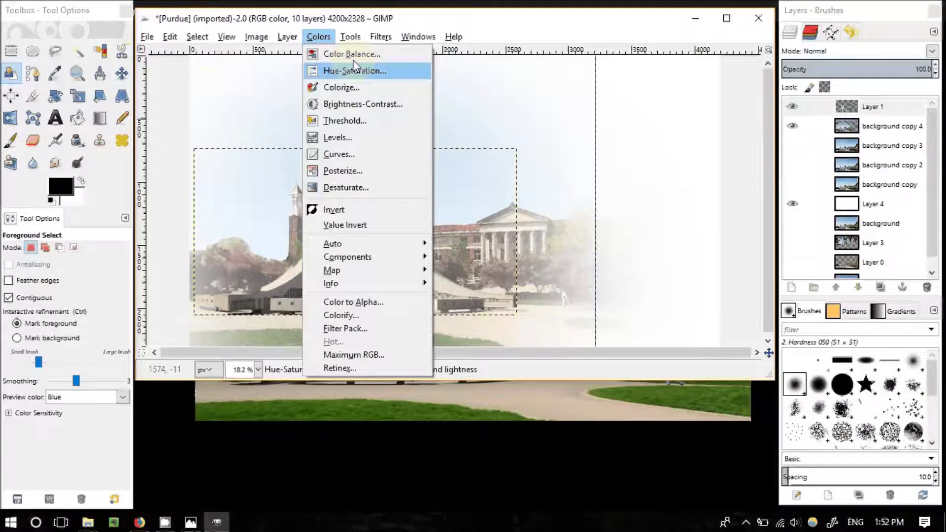
click(381, 37)
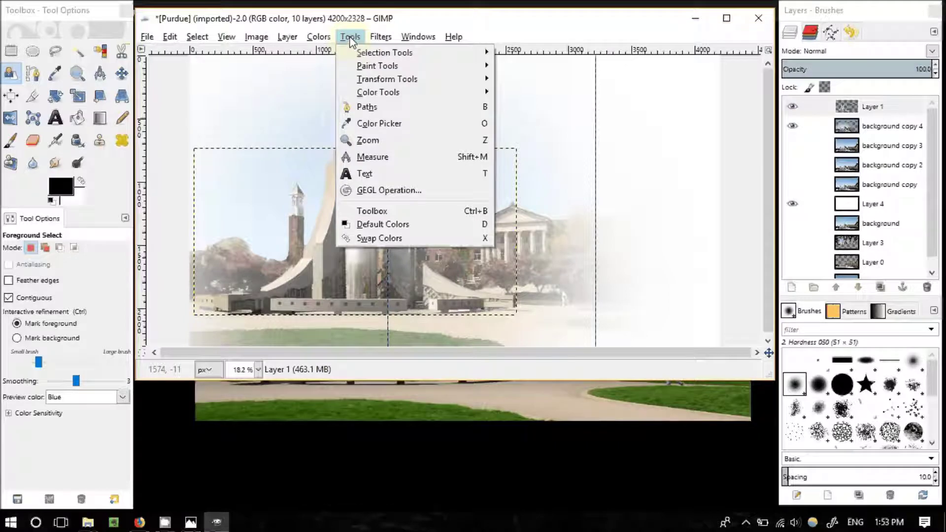
click(593, 48)
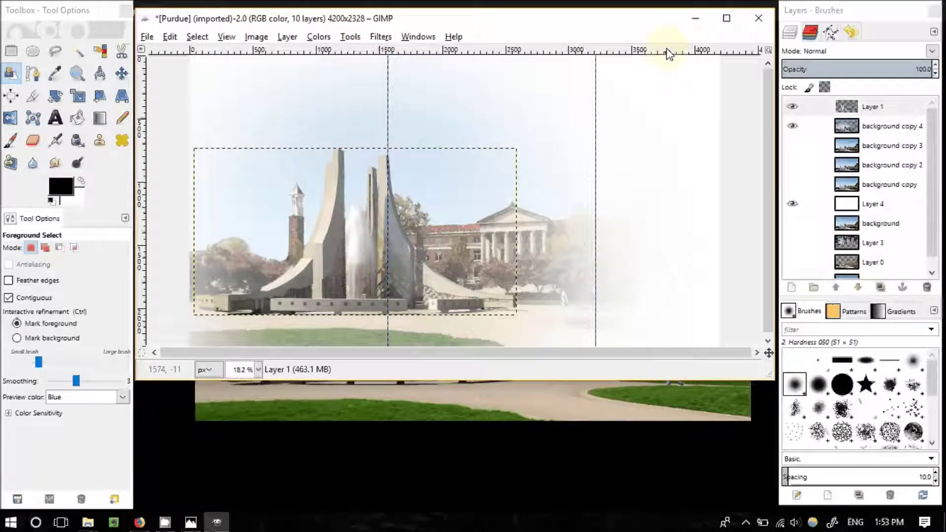
Try the Burn blending mode on Layer 1 and return it to Normal.
click(937, 52)
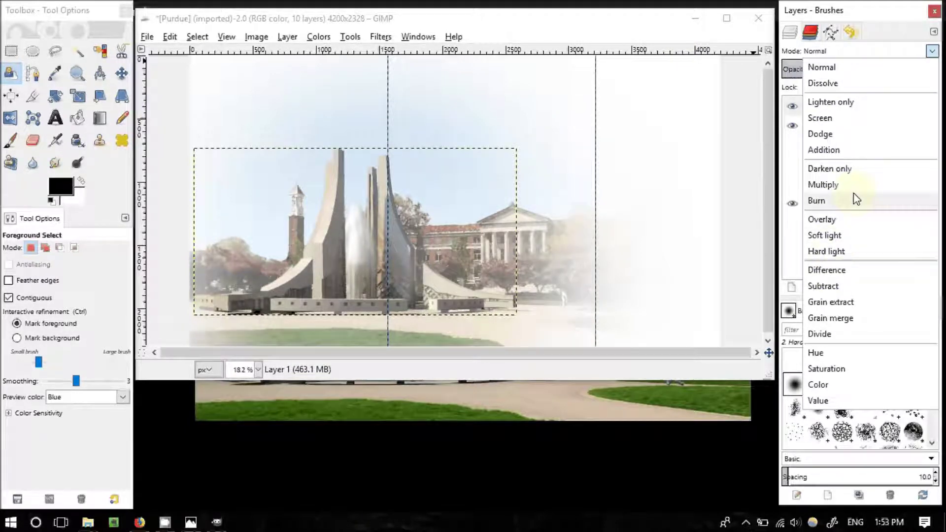
click(840, 204)
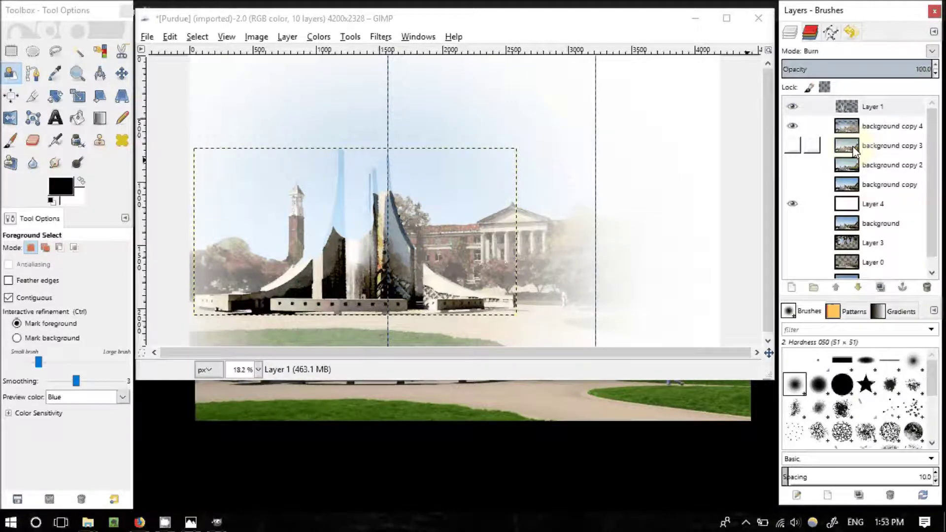
click(930, 51)
click(873, 68)
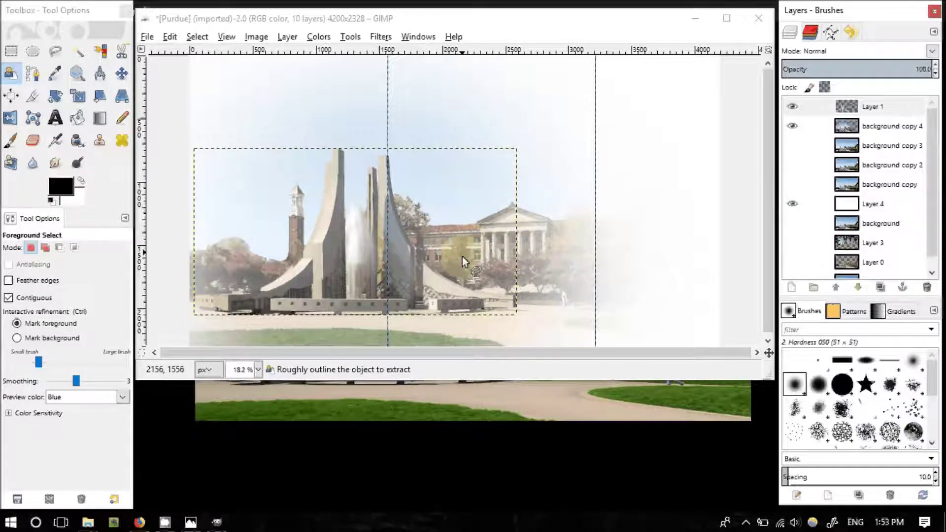
mouse_move(164, 520)
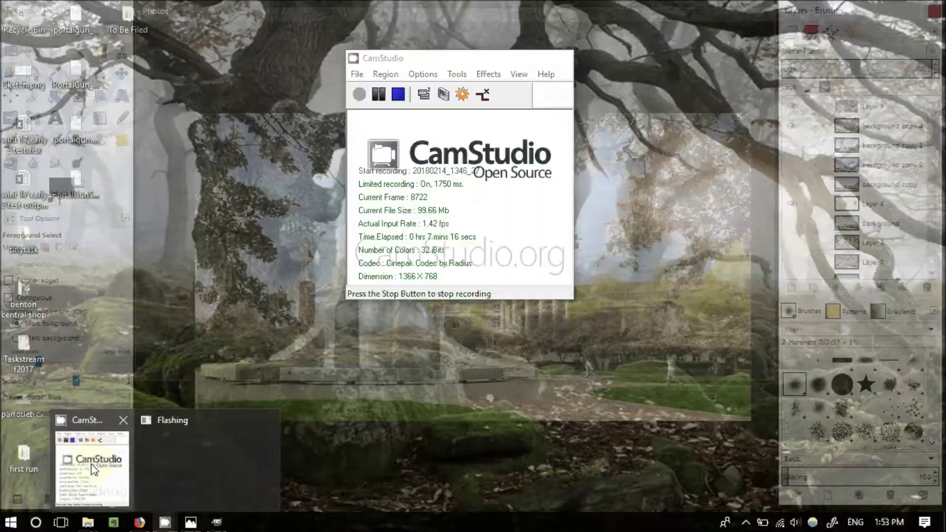
click(94, 471)
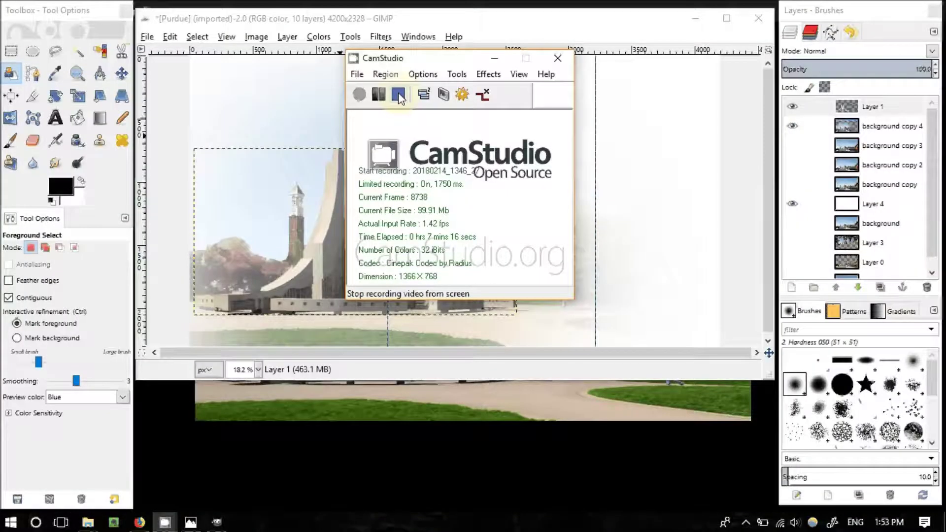